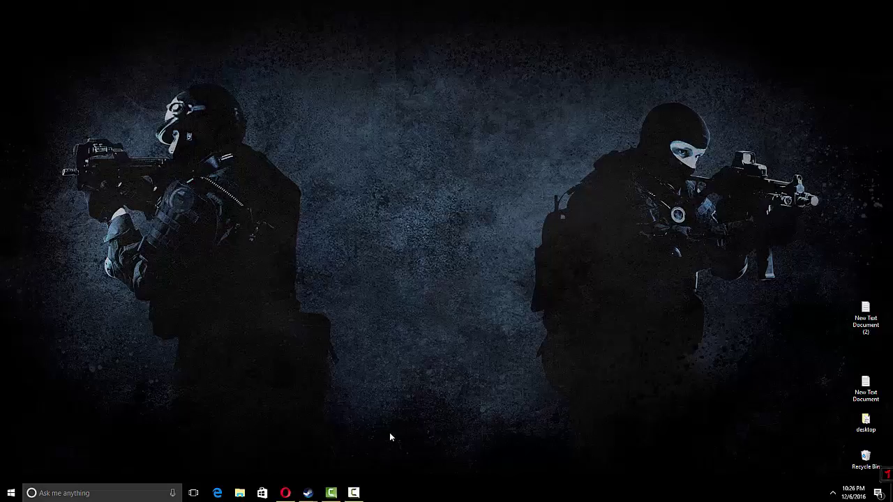
Step: Switch to the Opera browser and reload the router's administration page at 192.168.1.1
left_click(285, 492)
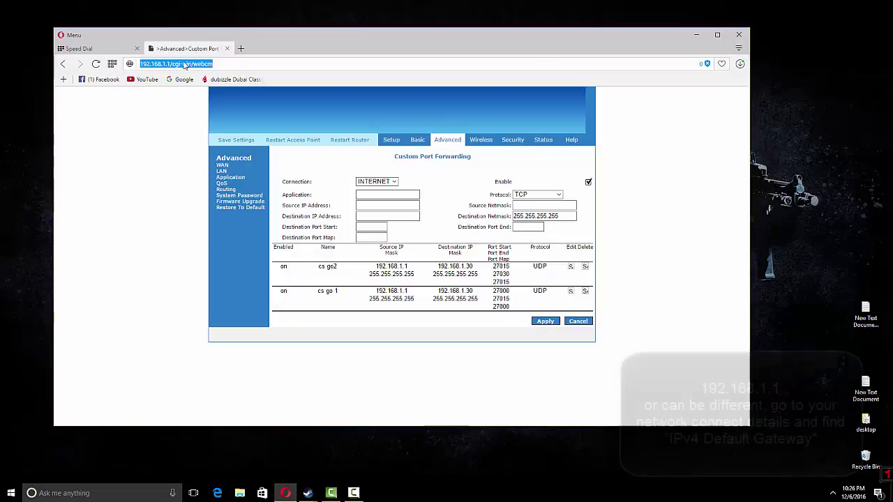
left_click(184, 65)
key("Return")
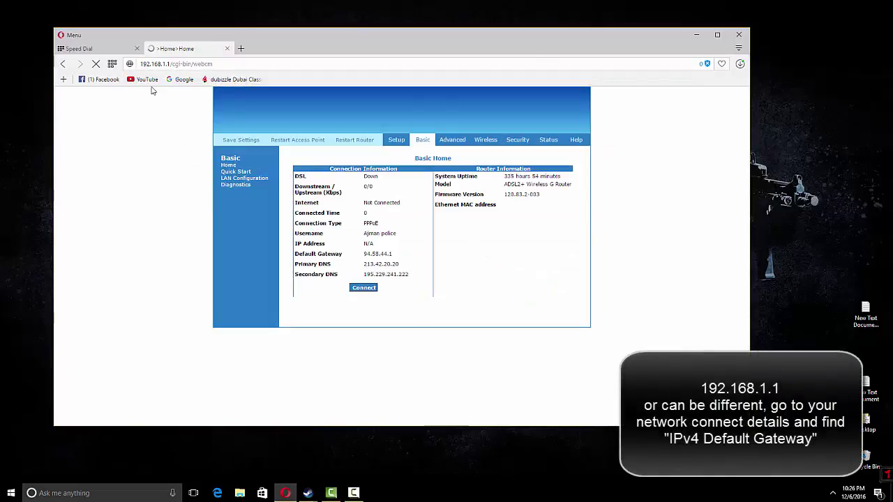
left_click_drag(172, 64, 143, 65)
left_click(183, 65)
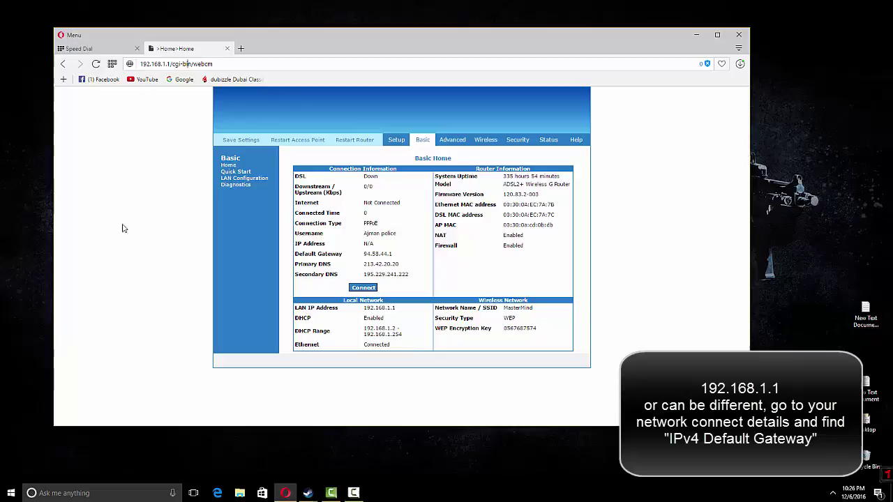
Step: Open the router's DMZ settings from the advanced Port Forwarding page
left_click(449, 145)
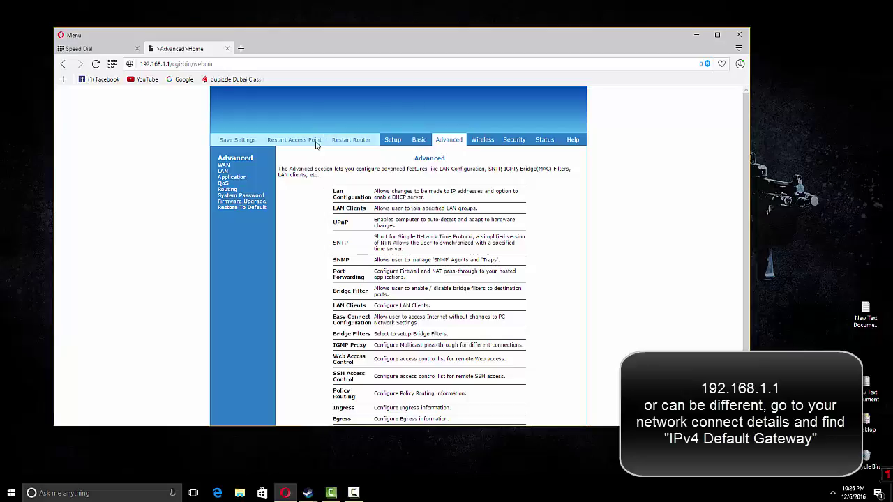
left_click(448, 139)
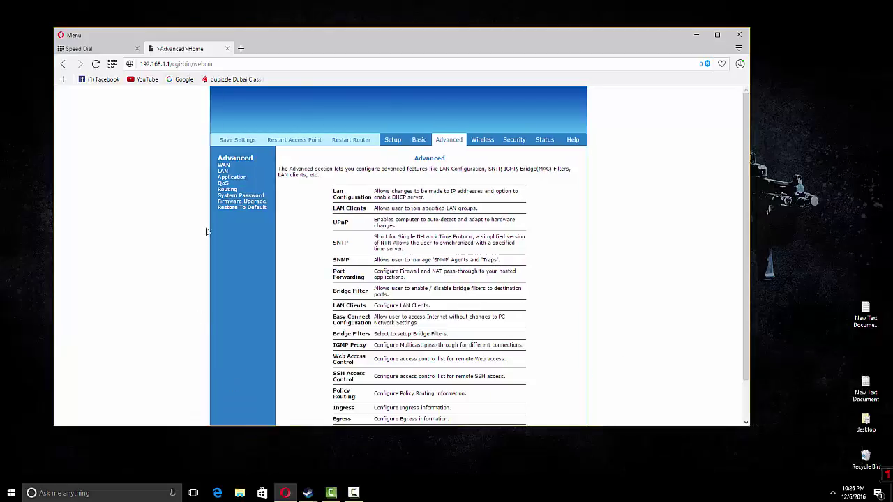
mouse_move(232, 177)
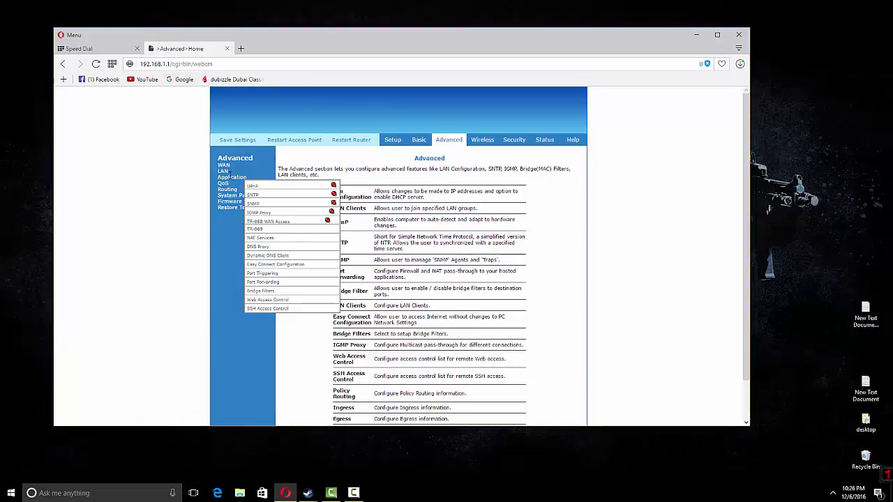
left_click(272, 282)
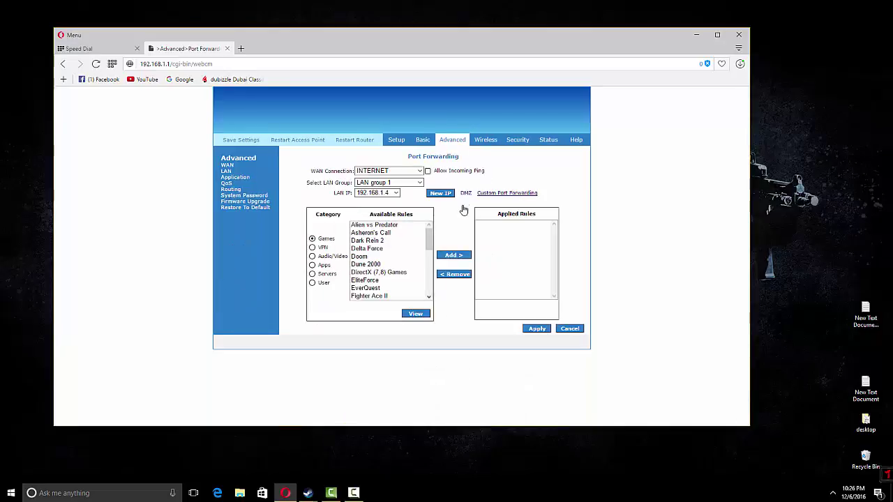
left_click(466, 194)
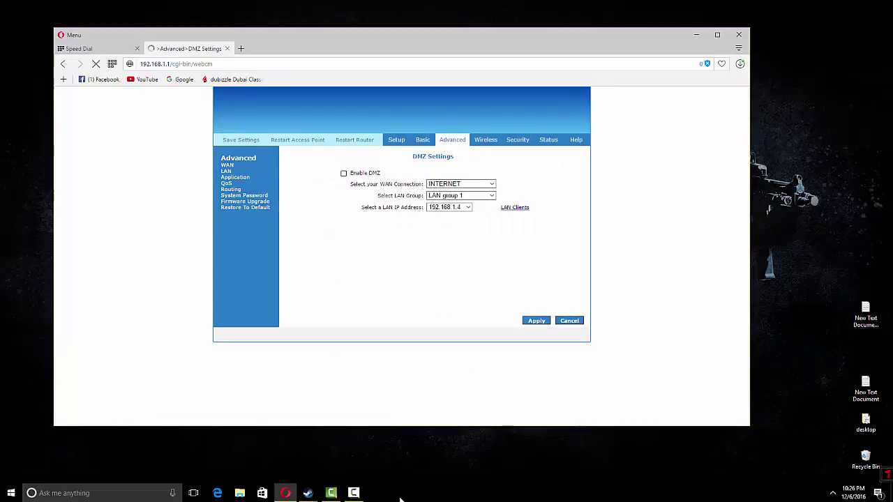
Step: Look up the computer's IPv4 address in the Wi-Fi connection details of Windows Network and Sharing Center, and close the details
left_click(832, 493)
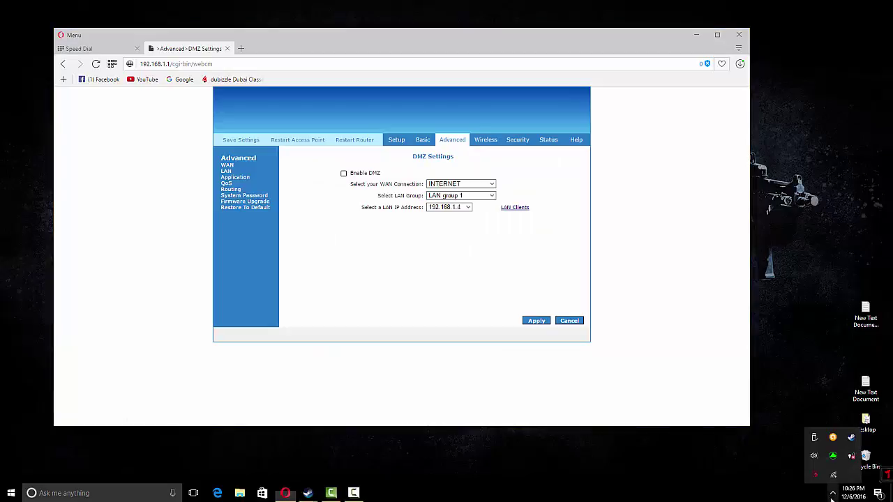
right_click(830, 473)
left_click(826, 466)
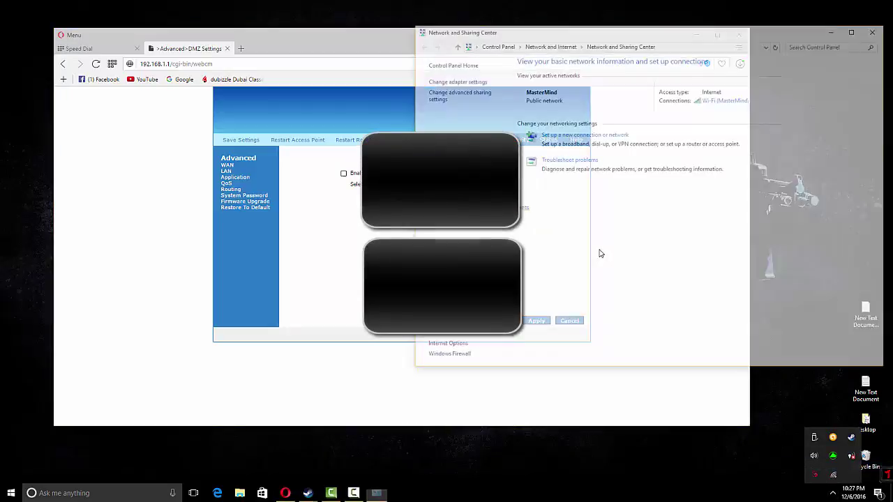
left_click(727, 99)
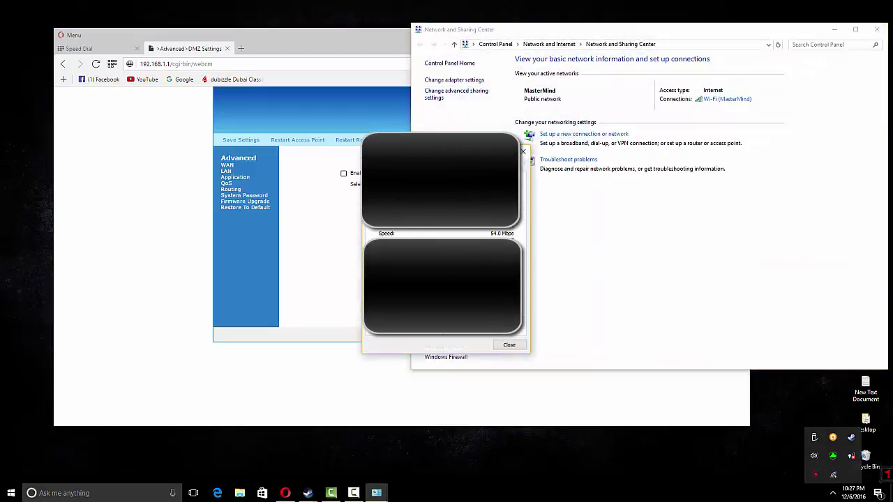
left_click(394, 252)
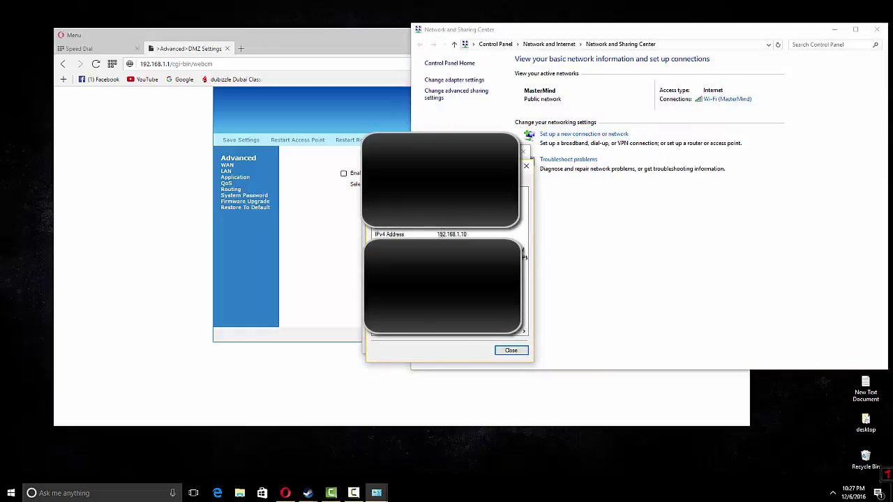
left_click(404, 234)
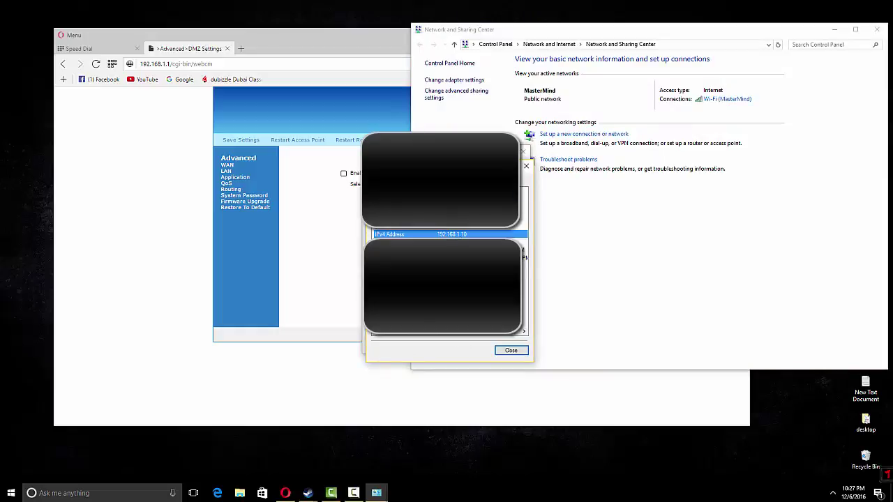
left_click(511, 350)
left_click(509, 344)
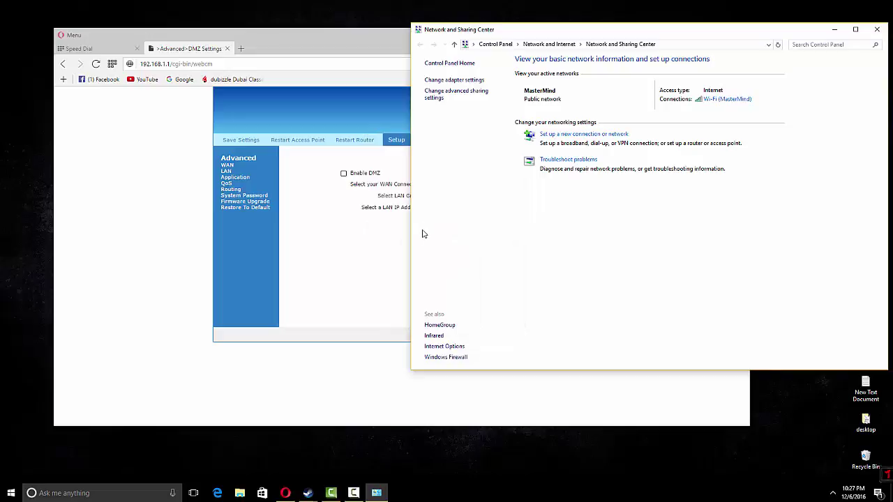
Step: Back in the router page, enable DMZ for LAN IP address 192.168.1.10 and apply the settings
left_click(386, 261)
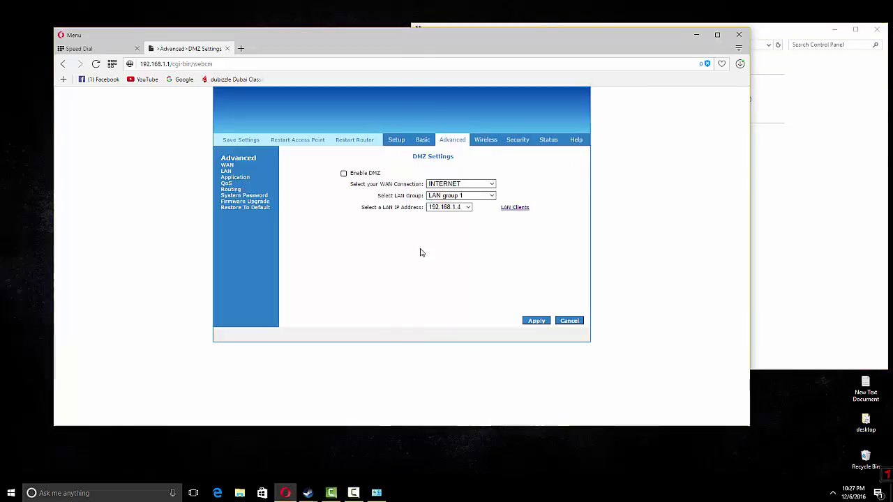
left_click(461, 207)
left_click(460, 271)
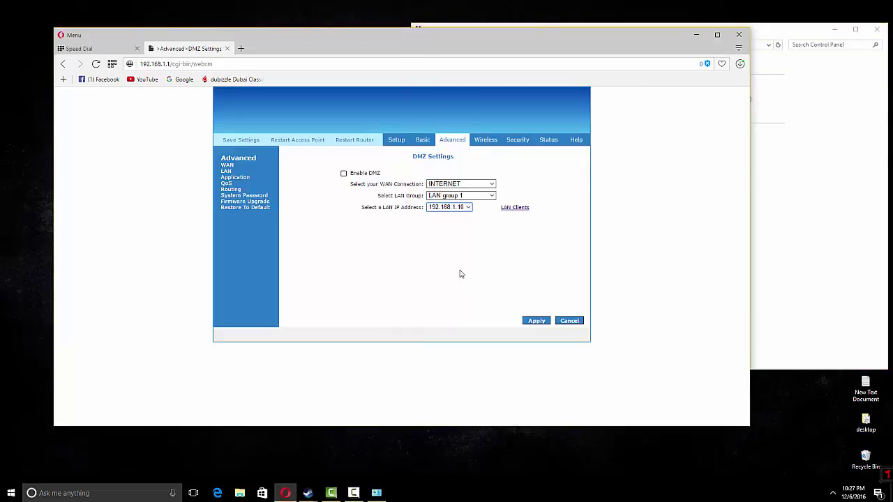
left_click(344, 172)
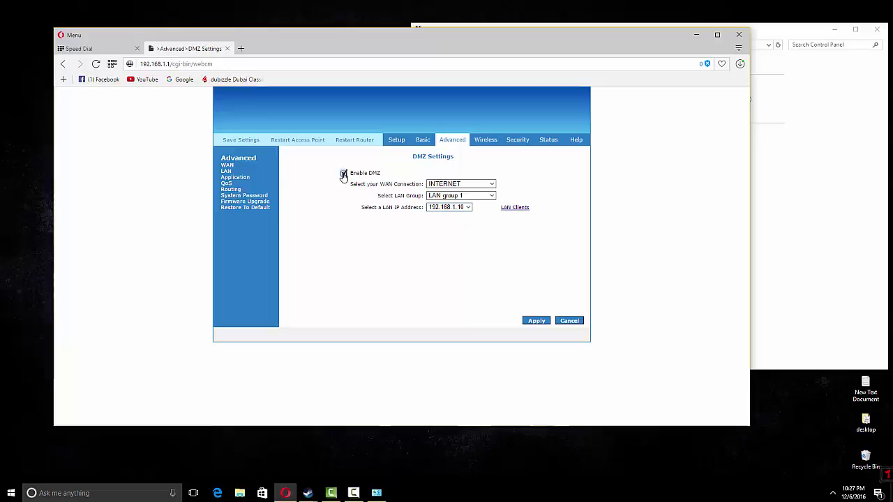
left_click(535, 322)
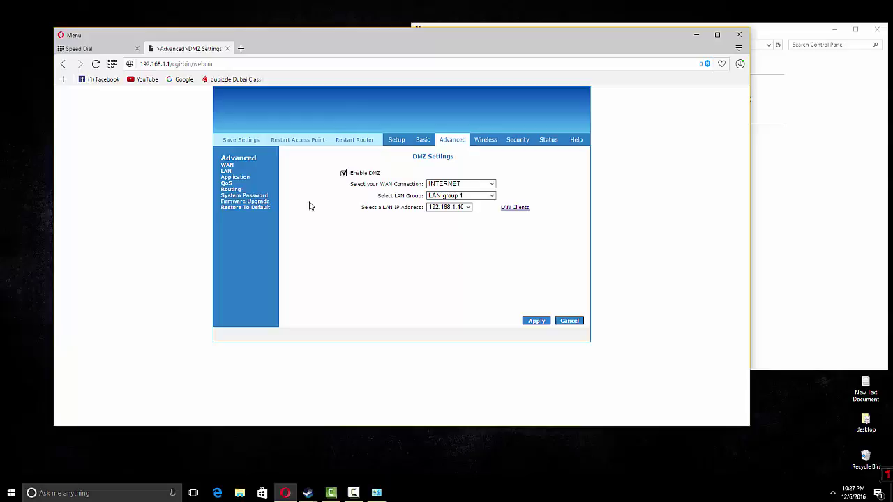
Step: Open the router's Custom Port Forwarding page and close the Network and Sharing Center window
mouse_move(240, 178)
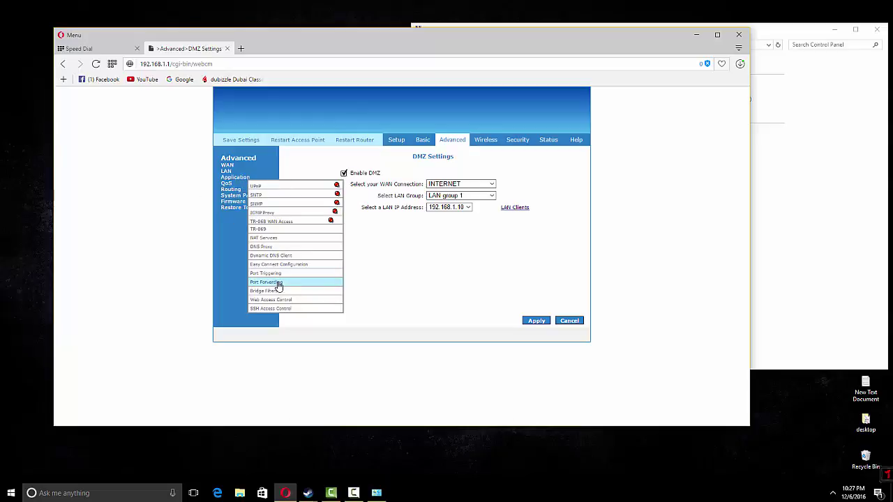
left_click(278, 282)
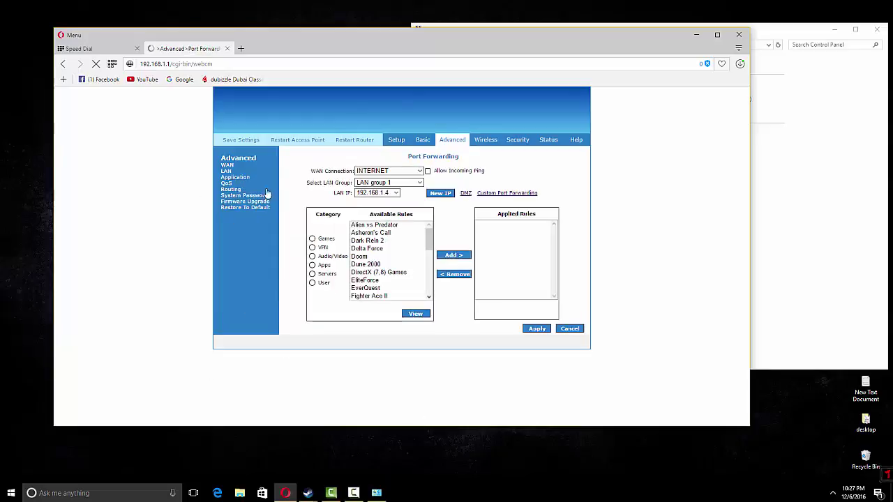
left_click(507, 194)
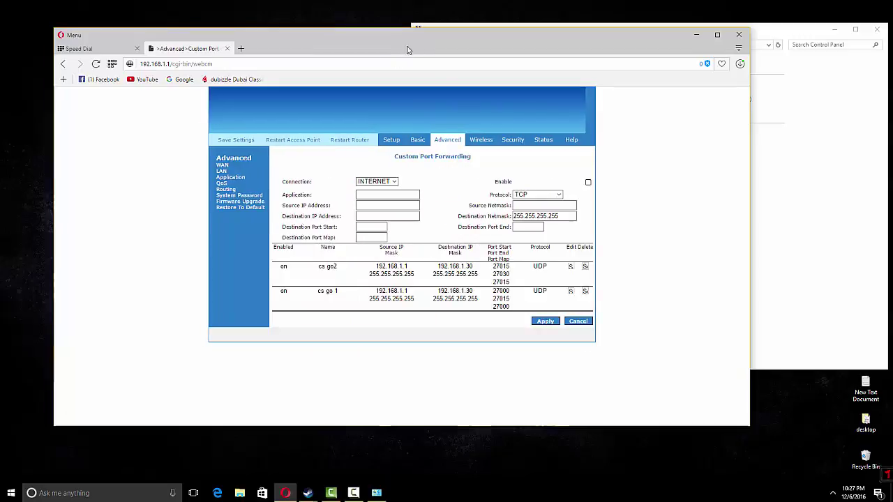
left_click(862, 42)
left_click(871, 33)
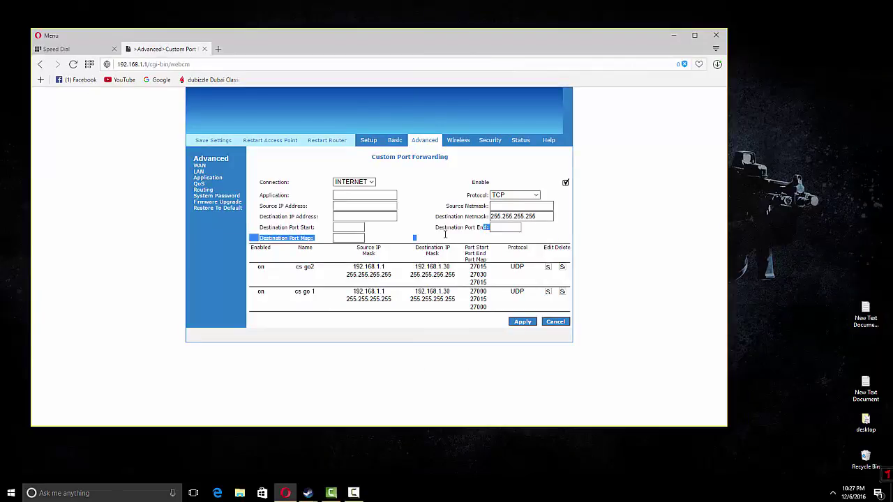
Step: Open the port list in the desktop file New Text Document (2) and place it beside the port forwarding form
left_click(492, 228)
left_click_drag(317, 233, 743, 138)
double_click(865, 328)
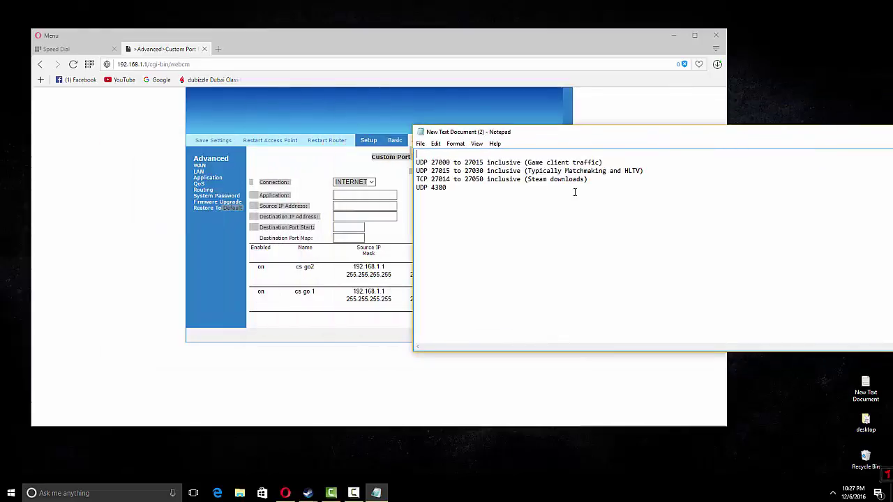
left_click_drag(415, 123, 585, 115)
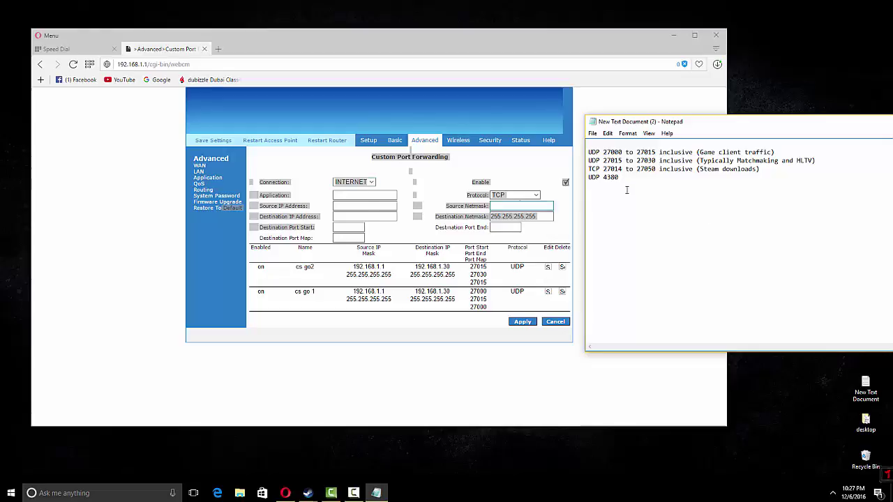
Step: Enter "cs go 2" as the application name of the new port forwarding rule
left_click(357, 195)
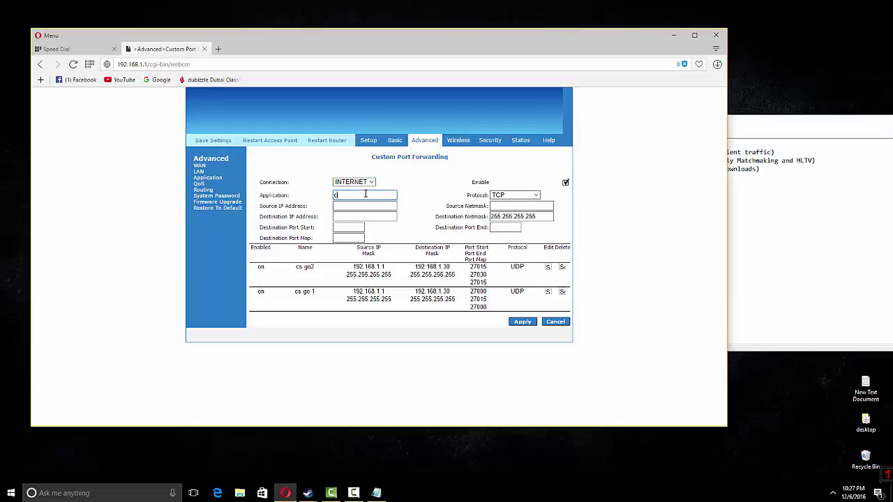
key("BackSpace")
key("BackSpace")
type("go 2")
Step: Examine the names, protocol and source and destination IP addresses of the existing cs go rules alongside the port list
left_click_drag(321, 277, 298, 276)
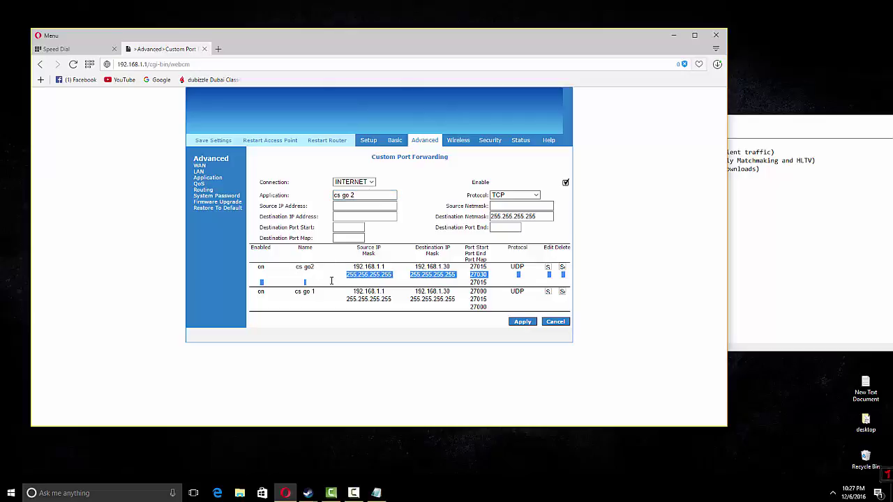
left_click(446, 193)
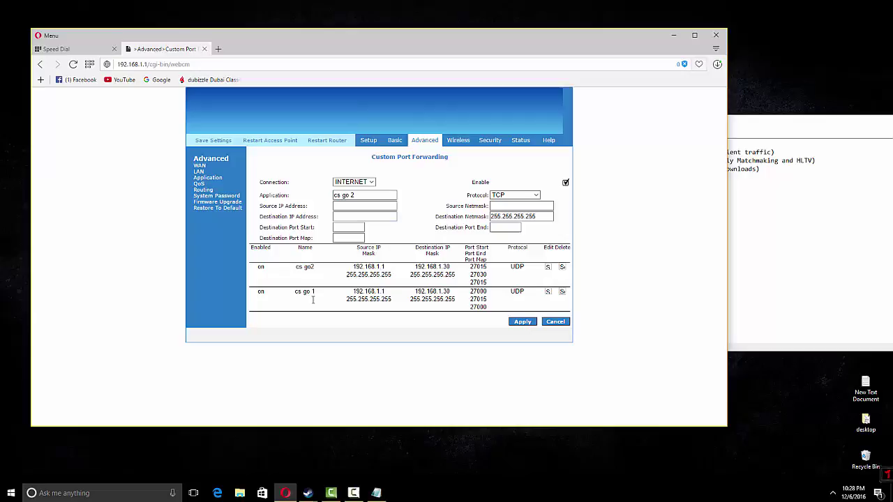
left_click_drag(336, 296, 294, 291)
double_click(514, 291)
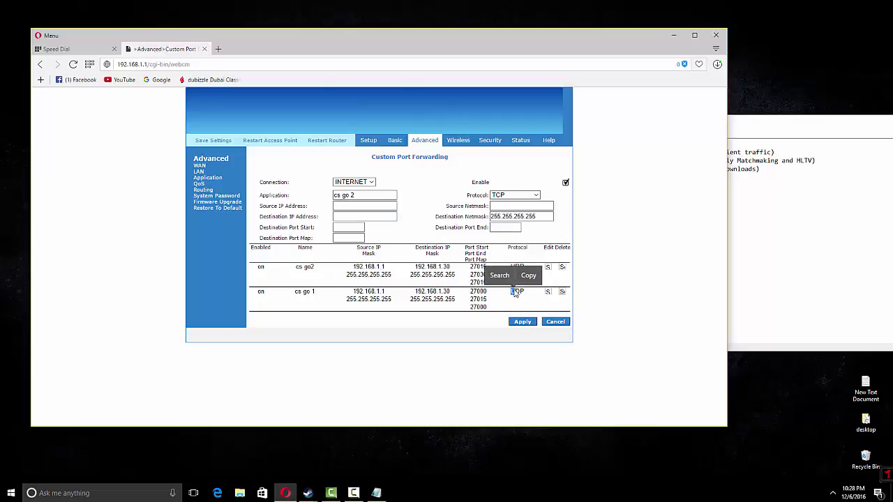
left_click(356, 209)
left_click(787, 179)
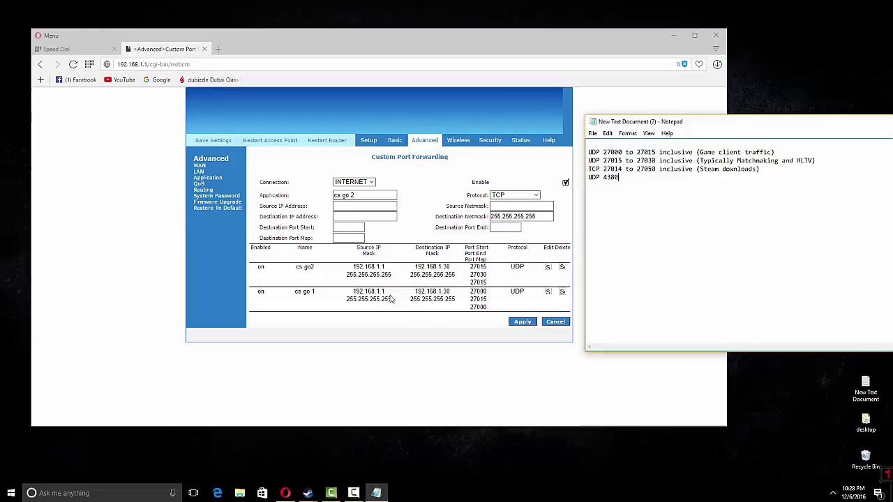
left_click_drag(389, 293, 341, 294)
left_click(366, 216)
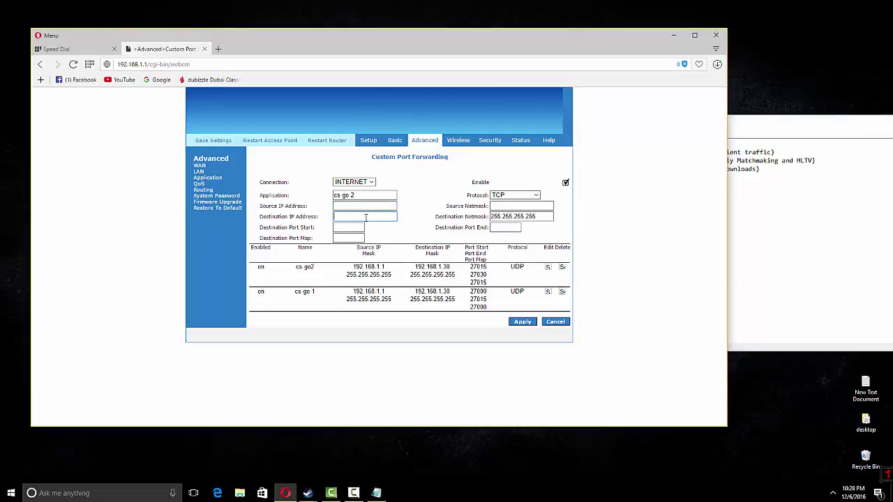
left_click_drag(450, 292, 437, 292)
Step: Set the rule's source IP address to 192.168.1.1 and its destination IP address to 192.168.1.30
left_click(366, 207)
type("192.168.1.1")
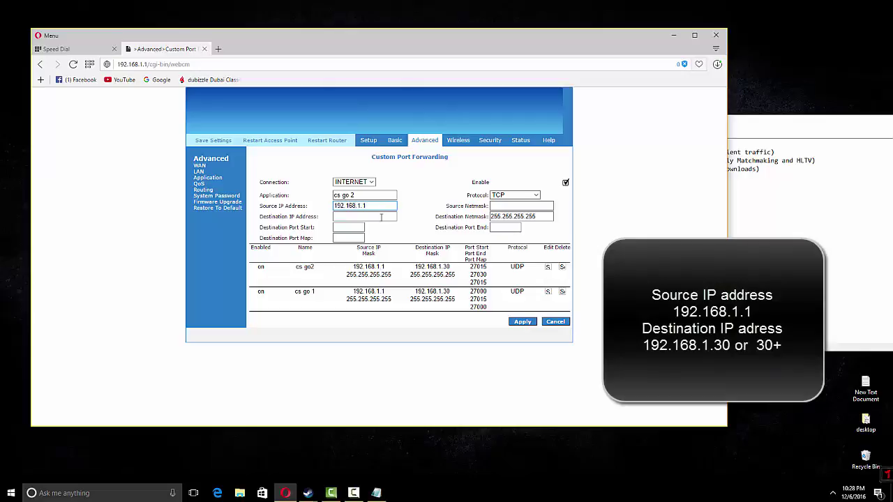
key("ctrl+a")
key("ctrl+c")
left_click(382, 216)
key("ctrl+v")
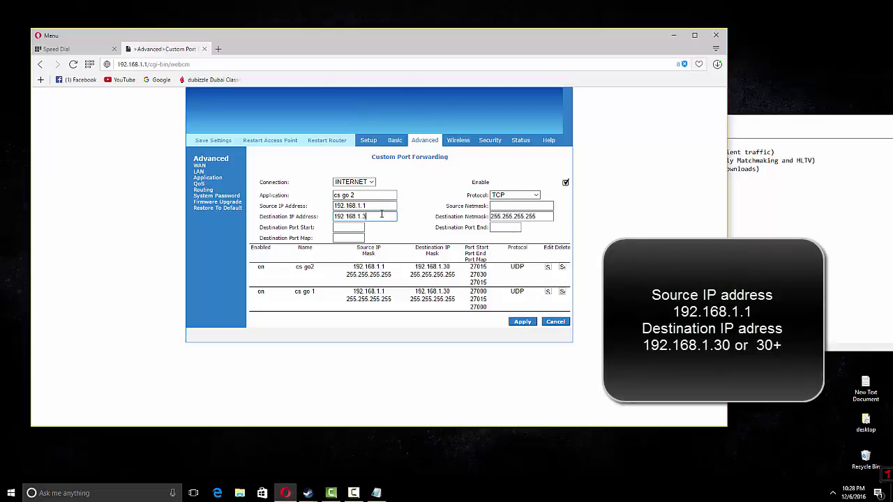
Step: Copy port 27000 from the Game client traffic line of the port list into the rule's destination port start
left_click(345, 227)
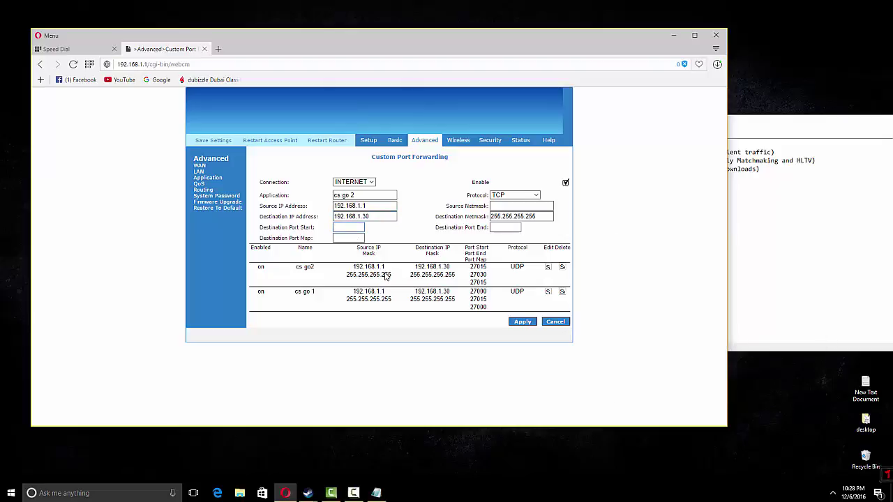
left_click(757, 230)
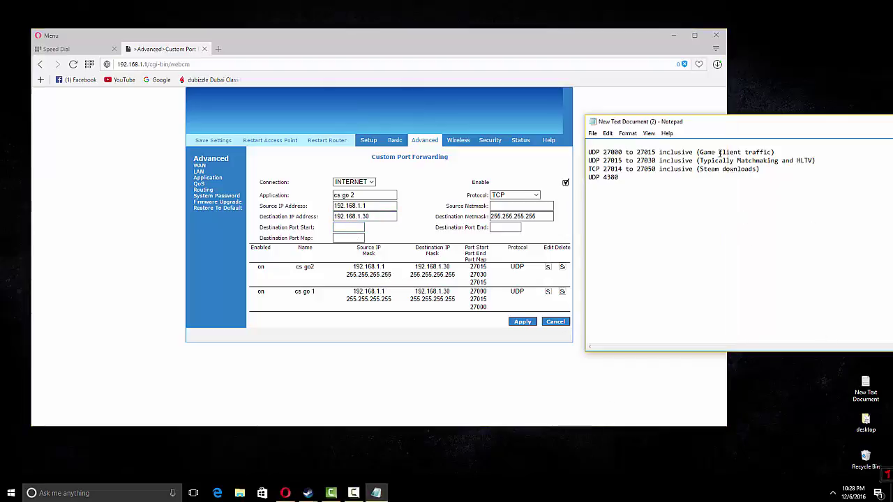
left_click(663, 152)
double_click(609, 151)
left_click(620, 152)
mouse_move(620, 151)
left_mouse_down()
mouse_move(775, 153)
mouse_move(604, 152)
left_mouse_up()
key("alt+Tab")
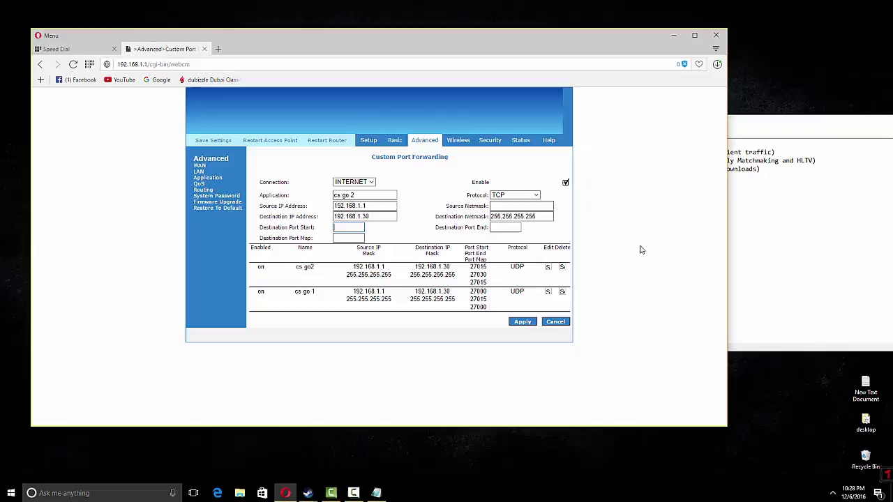
key("ctrl+v")
Step: Copy port 27015 from the Game client traffic line into the rule's destination port end
key("alt+Tab")
left_click(640, 156)
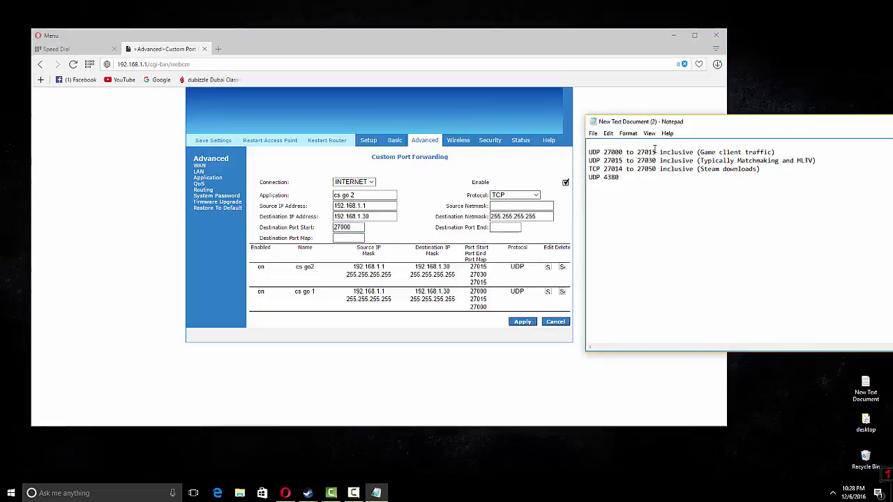
mouse_move(656, 152)
left_mouse_down()
mouse_move(775, 153)
mouse_move(640, 152)
left_mouse_up()
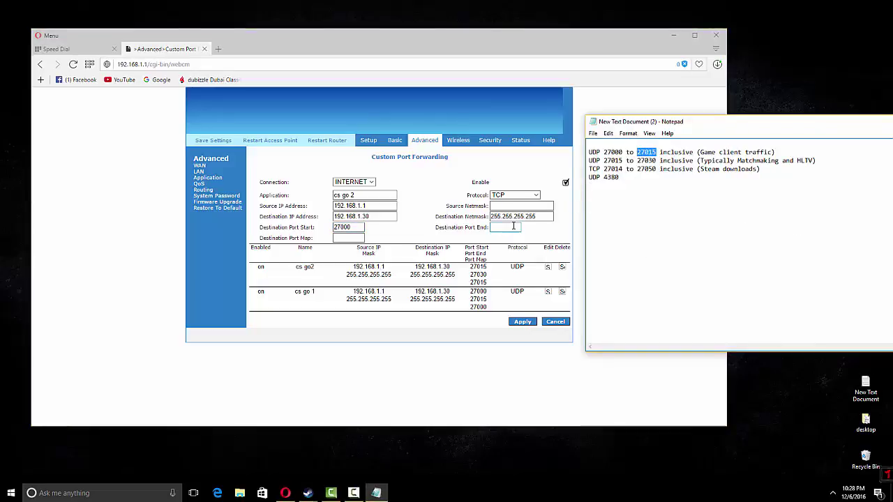
key("alt+Tab")
key("ctrl+v")
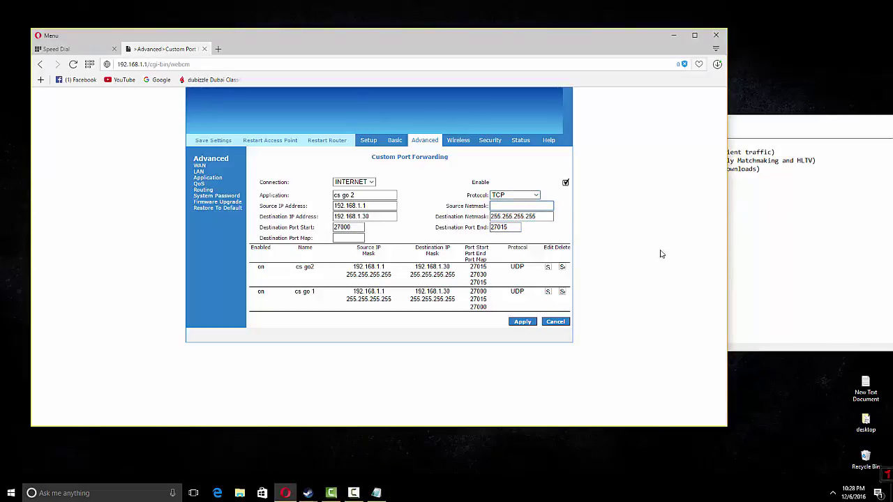
Step: Set the rule's source netmask to 255.255.255.255 and its protocol to UDP
left_click(833, 259)
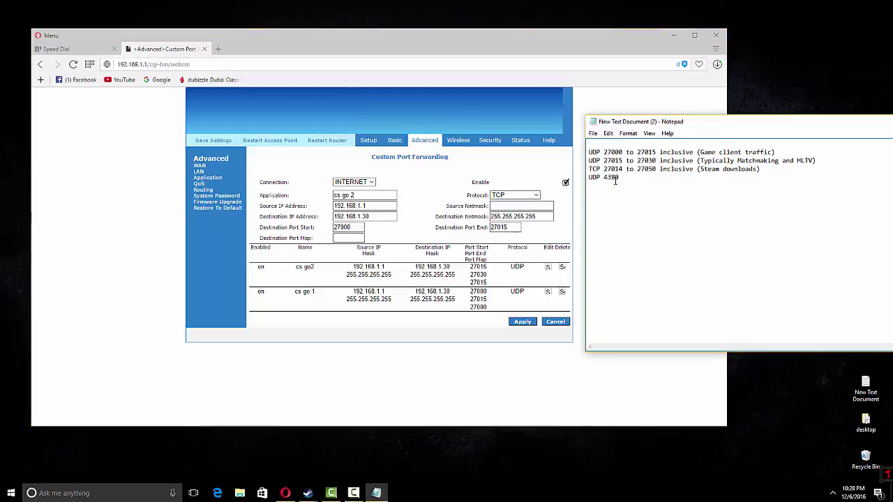
left_click(523, 205)
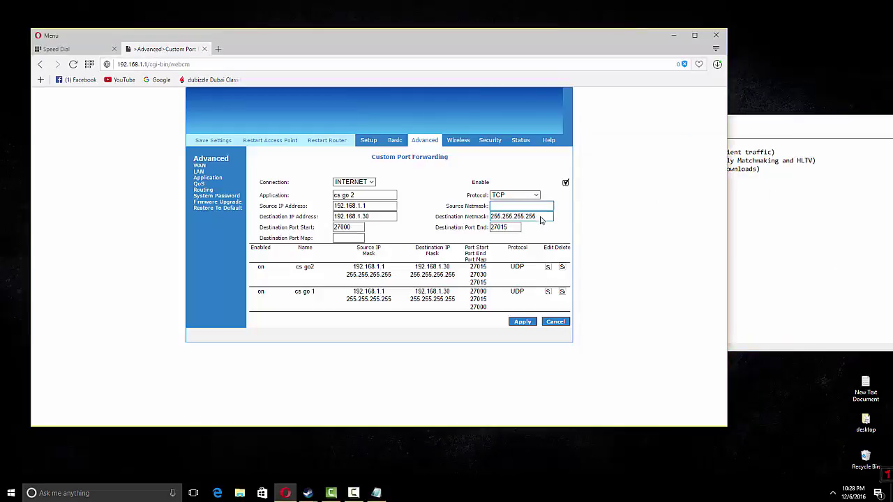
double_click(540, 217)
left_click(528, 201)
left_click(523, 206)
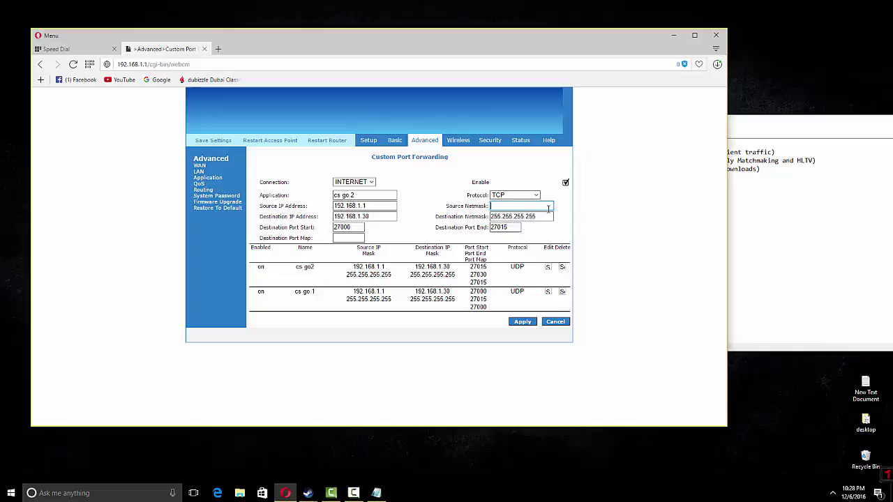
key("ctrl+v")
left_click(535, 195)
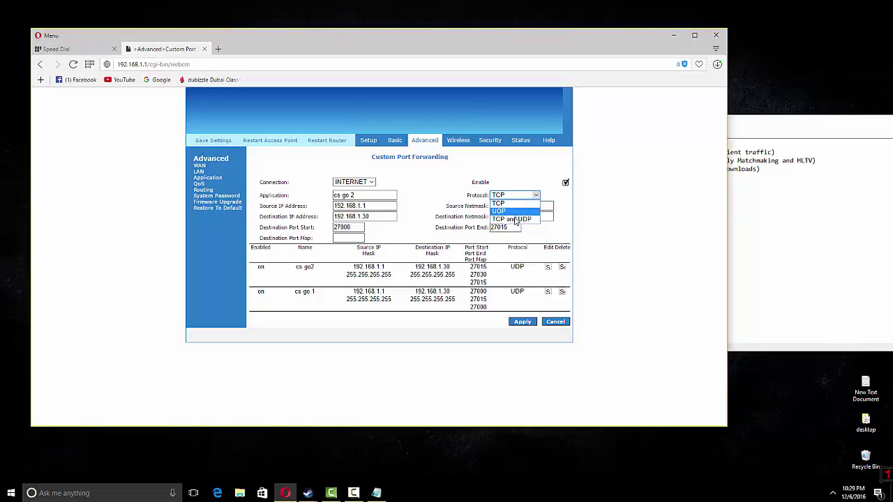
left_click(514, 215)
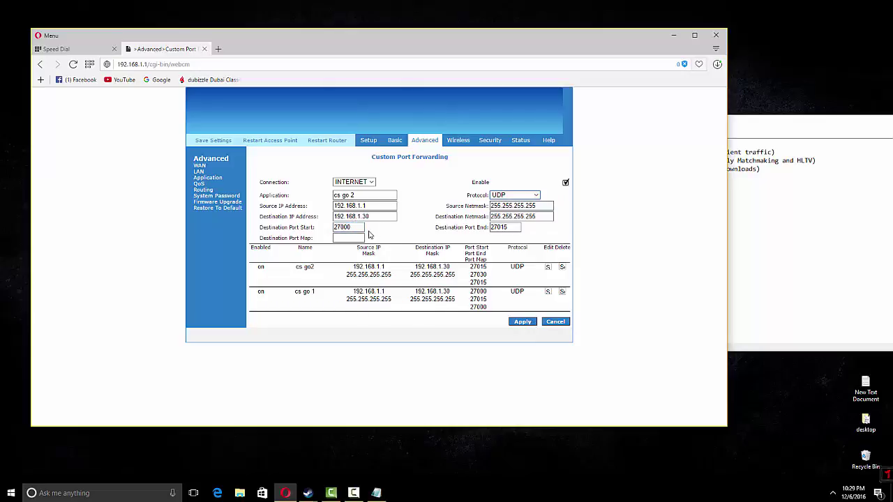
Step: Set the rule's destination ports to the matchmaking range, start 27015 and end 27030, and discard the form
left_click(767, 233)
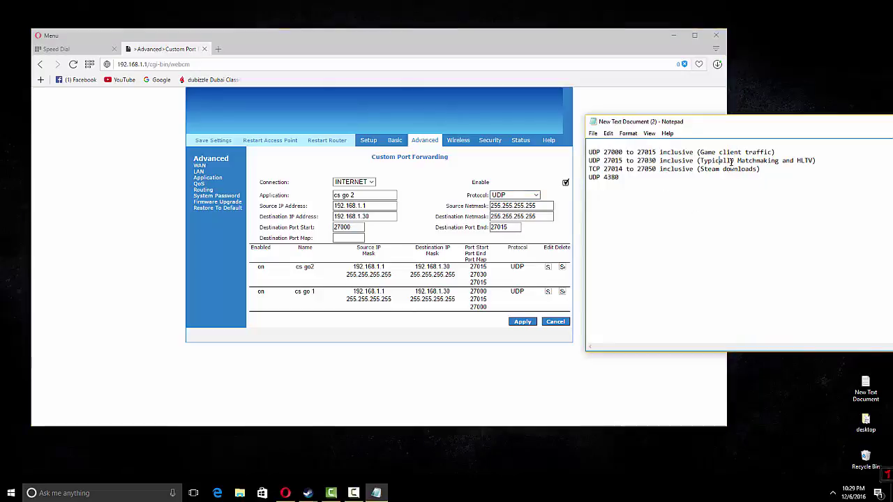
left_click_drag(719, 161, 763, 162)
left_click(761, 161)
mouse_move(622, 160)
left_mouse_down()
mouse_move(595, 161)
mouse_move(608, 161)
left_mouse_up()
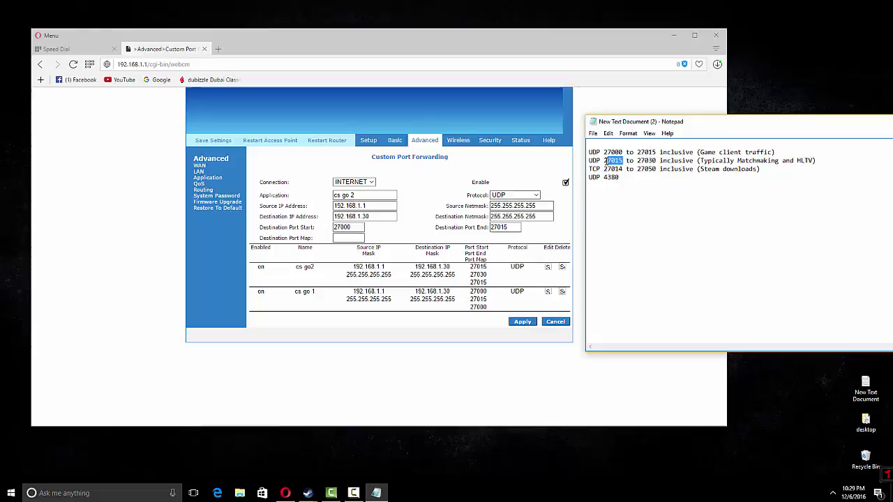
left_click(355, 227)
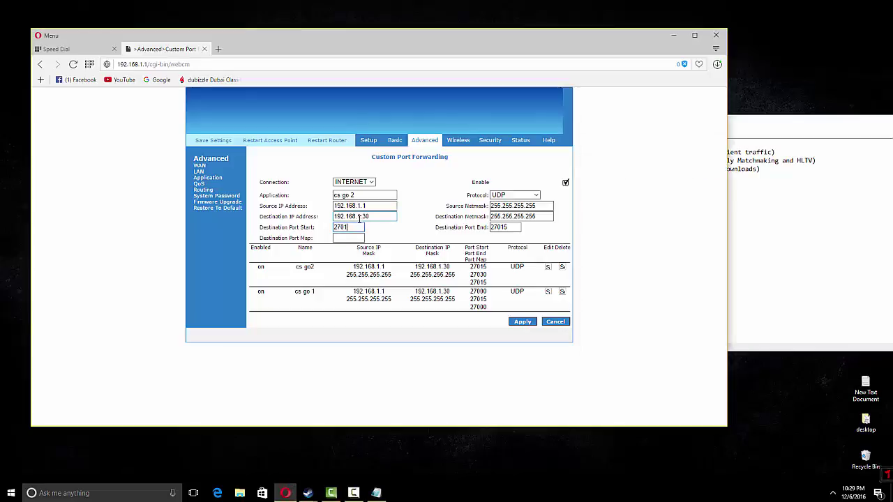
key("Tab")
type("27030")
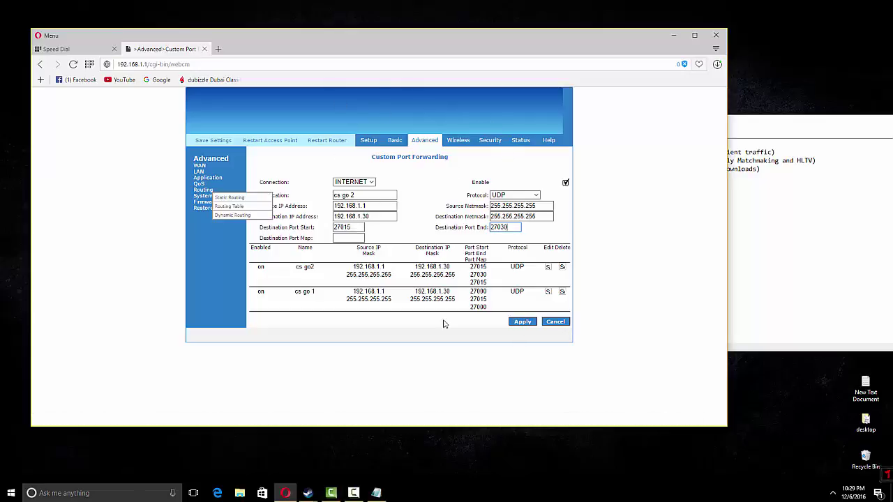
left_click(567, 323)
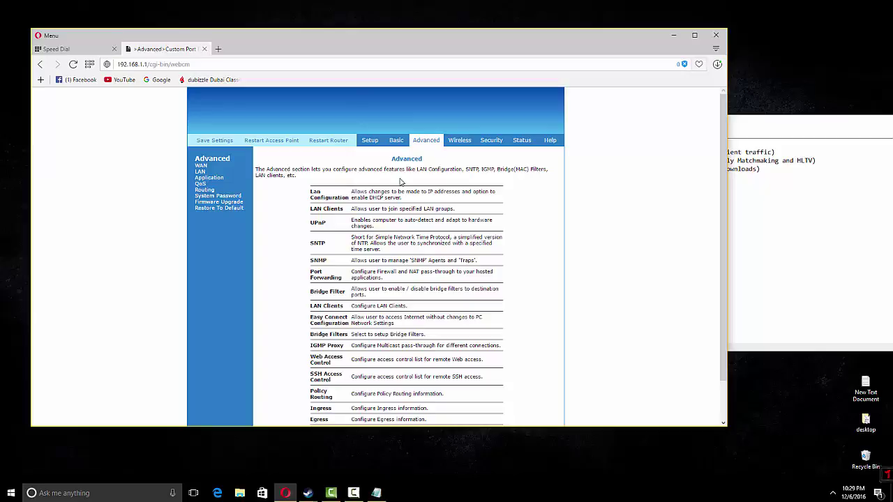
Step: Minimize the browser and the Notepad port list to clear the desktop
left_click(673, 35)
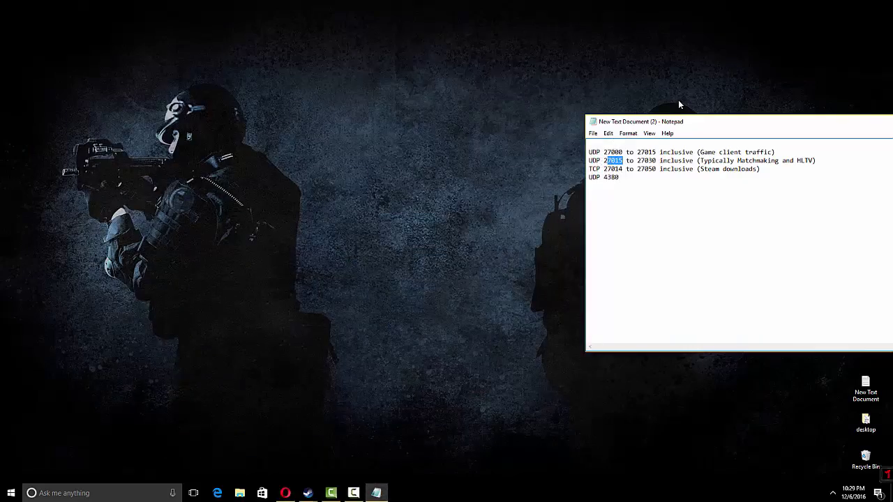
left_click_drag(659, 121, 179, 142)
left_click(648, 143)
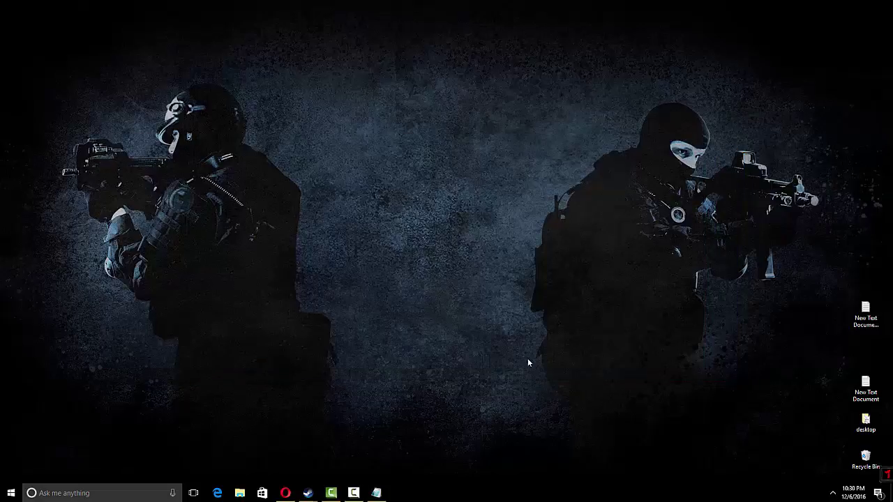